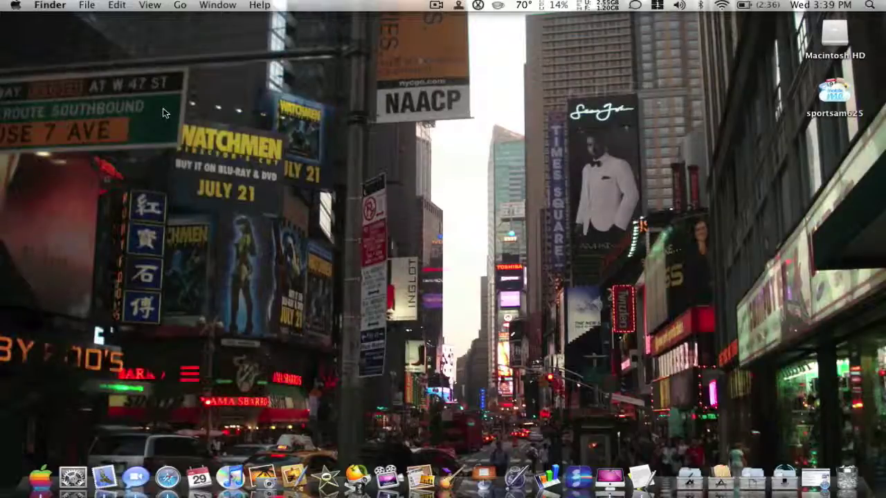
- Open a window on the Sam home folder and widen it to show three icon columns
{"action": "left_click", "coordinate": [44, 468]}
{"action": "scroll", "coordinate": [579, 182], "scroll_direction": "down", "scroll_amount": 3}
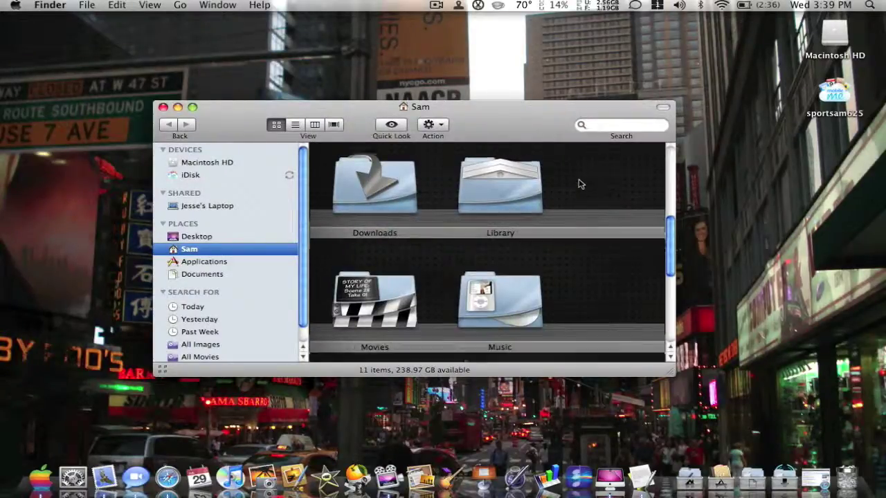
{"action": "left_click_drag", "start_coordinate": [670, 372], "coordinate": [711, 380]}
{"action": "scroll", "coordinate": [604, 338], "scroll_direction": "up", "scroll_amount": 5}
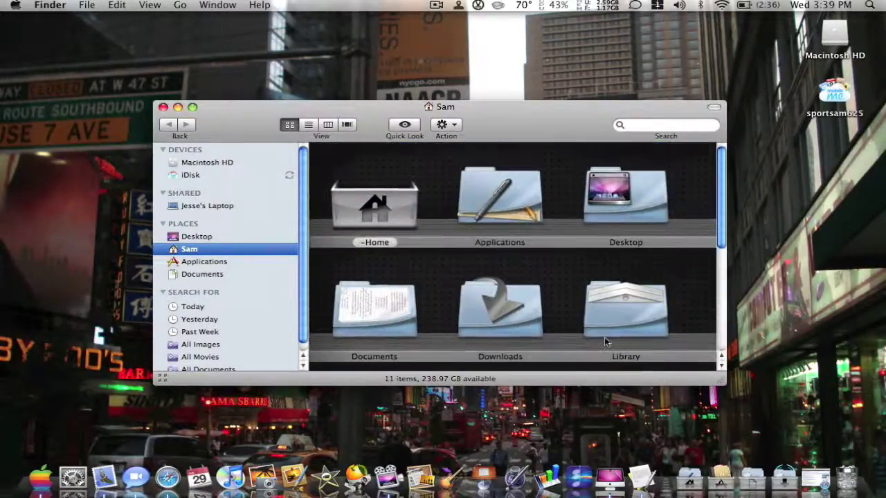
{"action": "scroll", "coordinate": [399, 226], "scroll_direction": "down", "scroll_amount": 8}
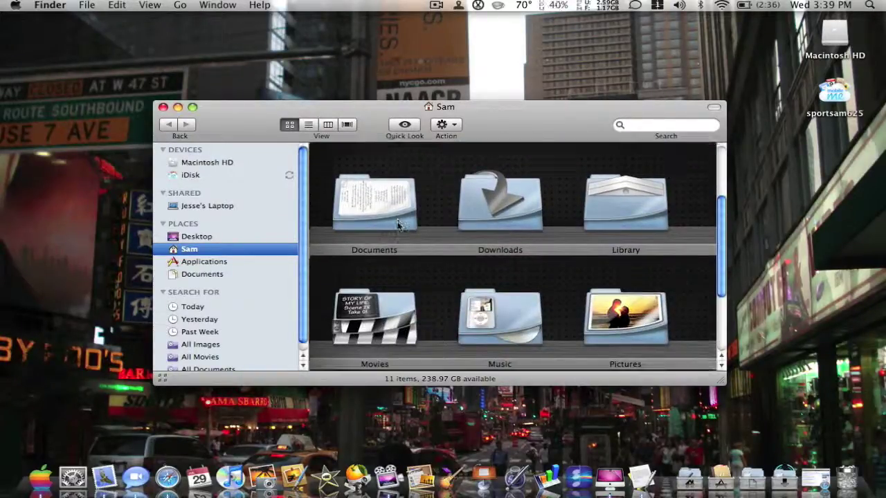
{"action": "scroll", "coordinate": [400, 226], "scroll_direction": "down", "scroll_amount": 2}
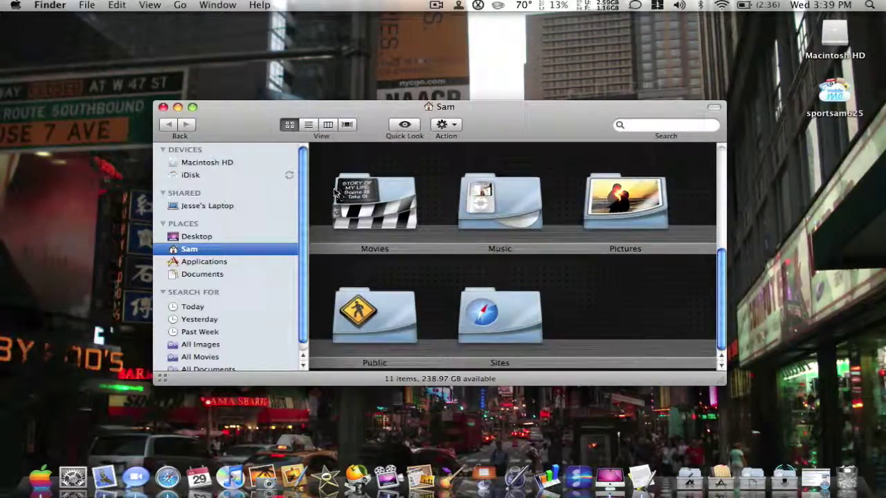
- Close the Sam window and open the MacThemes Forum '[Finder Background] Shelves' result in Swagbucks
{"action": "left_click", "coordinate": [163, 108]}
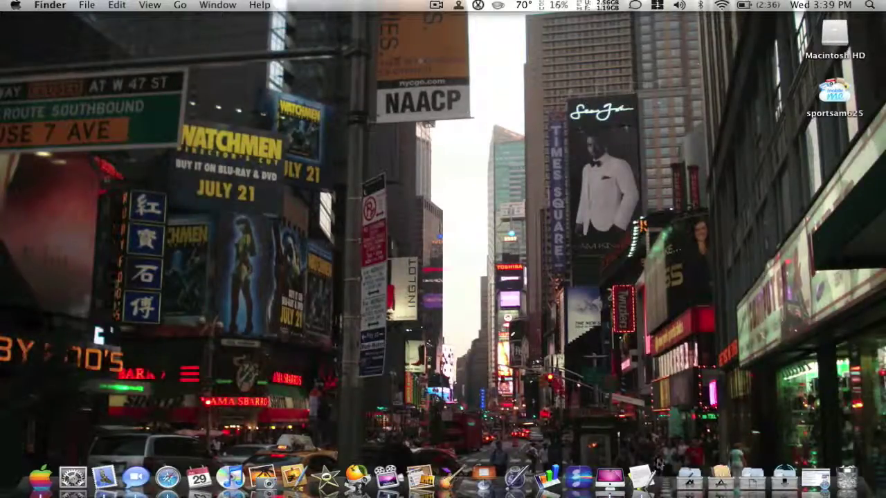
{"action": "left_click", "coordinate": [813, 477]}
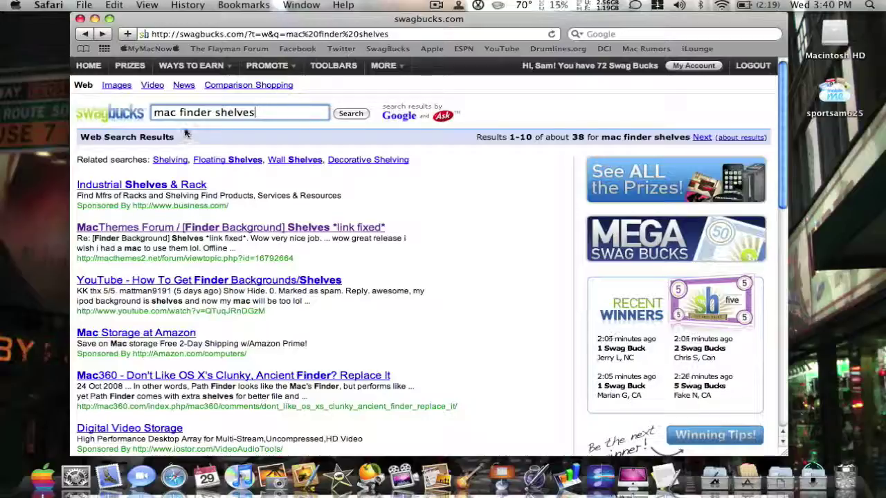
{"action": "left_click", "coordinate": [155, 229]}
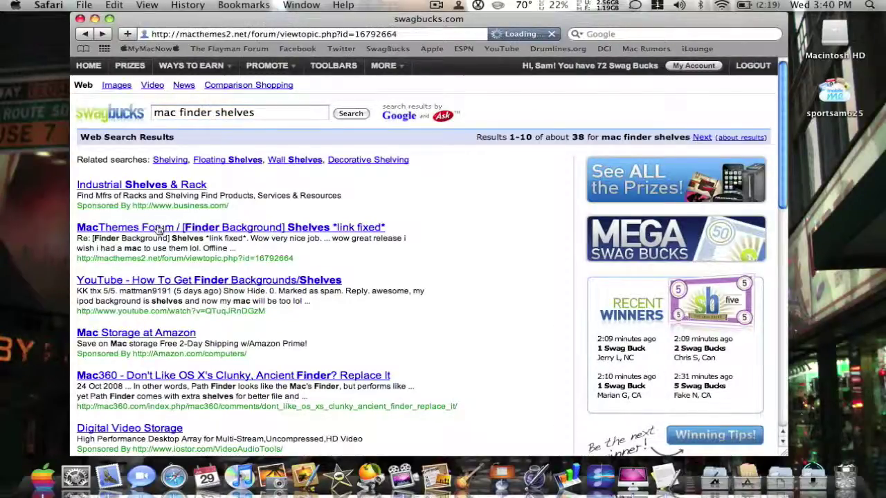
- Scroll through the post's five New Styles shelf previews, then close Safari
{"action": "scroll", "coordinate": [265, 256], "scroll_direction": "down", "scroll_amount": 5}
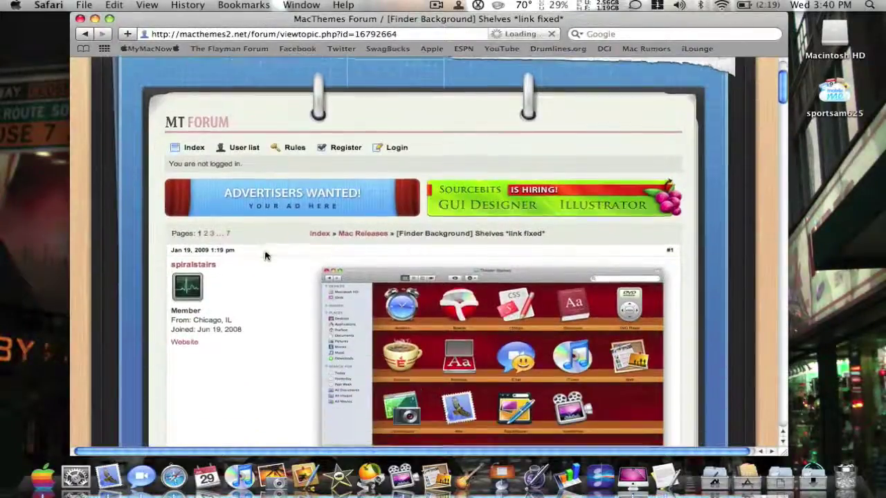
{"action": "scroll", "coordinate": [265, 255], "scroll_direction": "down", "scroll_amount": 2}
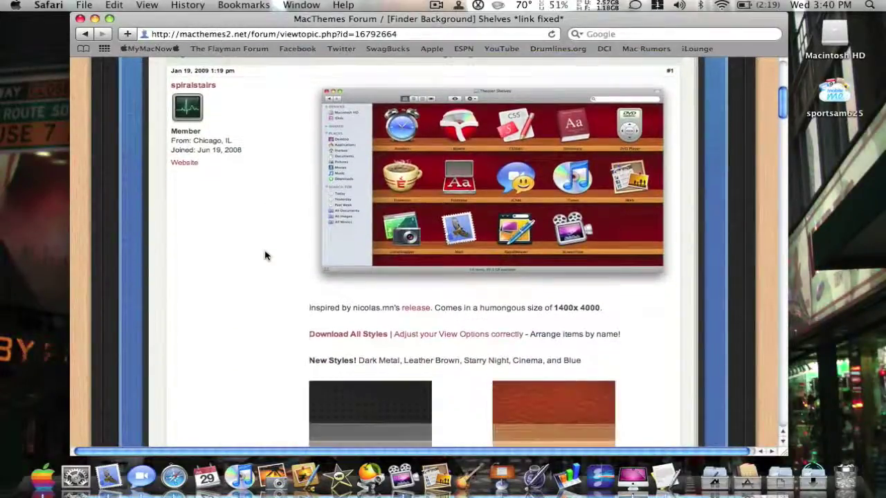
{"action": "scroll", "coordinate": [293, 344], "scroll_direction": "down", "scroll_amount": 7}
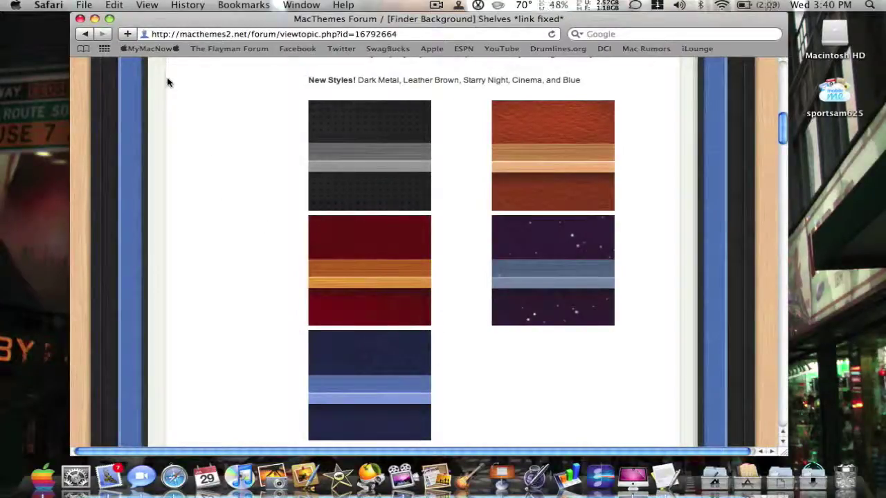
{"action": "left_click", "coordinate": [81, 20]}
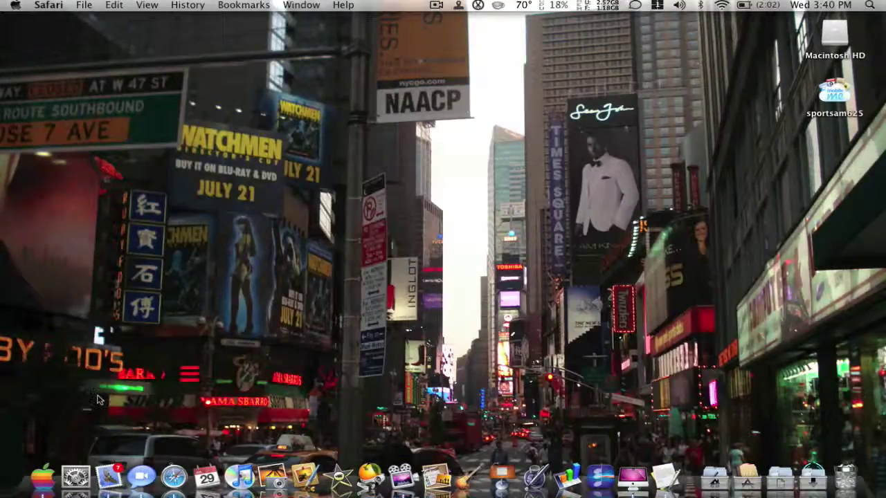
- Open a Sam folder window and its View Options panel, then start selecting a background picture
{"action": "left_click", "coordinate": [43, 478]}
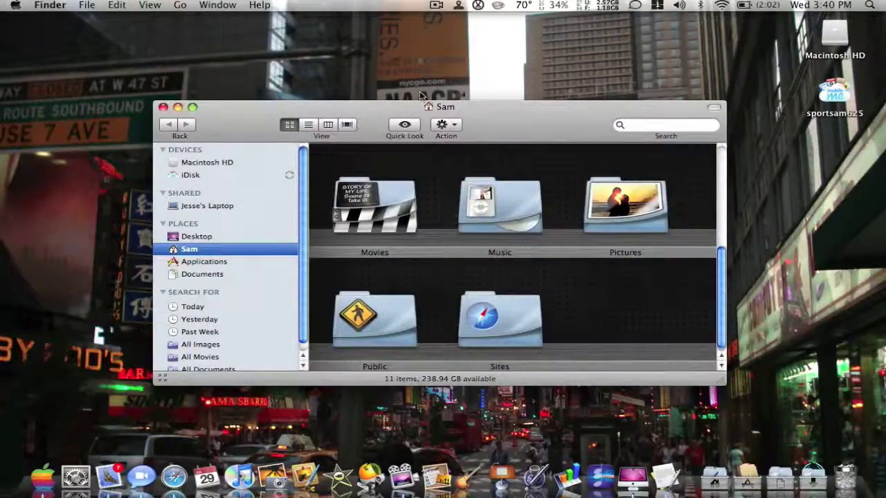
{"action": "left_click_drag", "start_coordinate": [484, 113], "coordinate": [416, 81]}
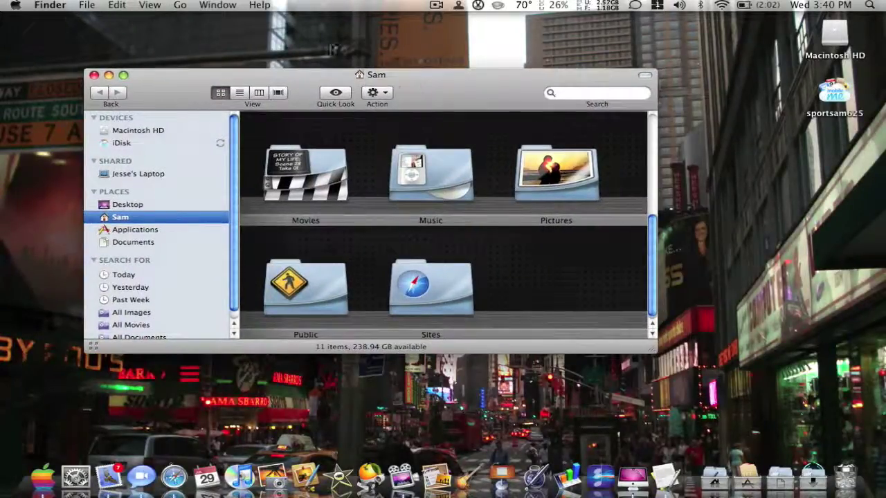
{"action": "left_click", "coordinate": [149, 7]}
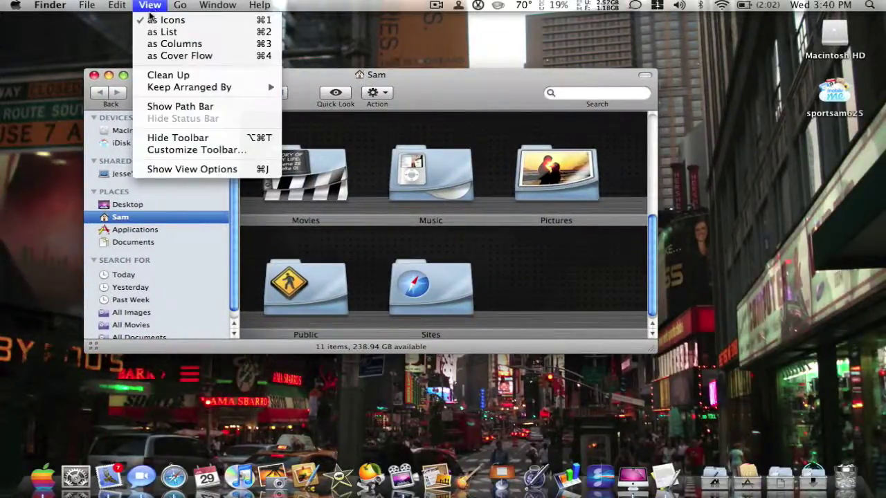
{"action": "left_click", "coordinate": [196, 170]}
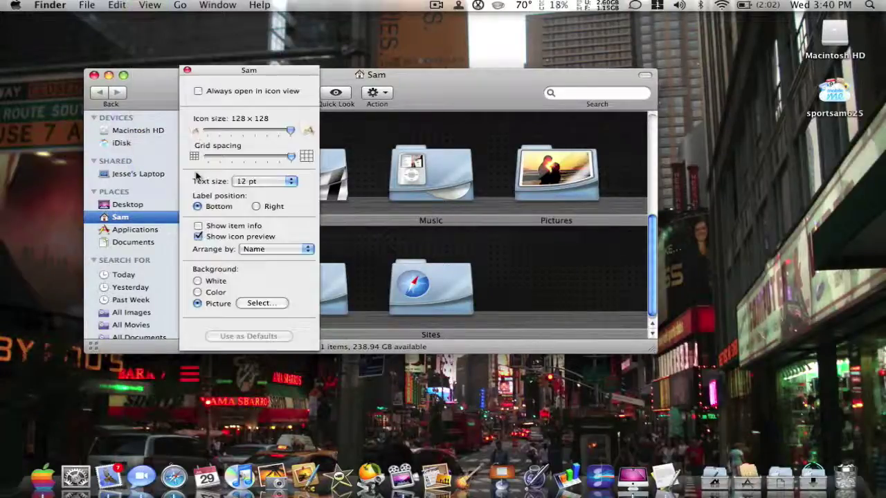
{"action": "left_click_drag", "start_coordinate": [250, 71], "coordinate": [737, 85]}
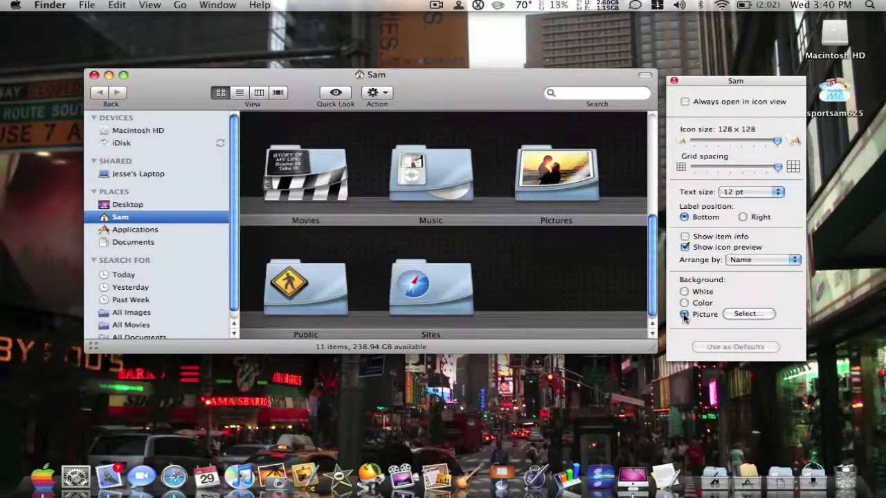
{"action": "left_click", "coordinate": [741, 314]}
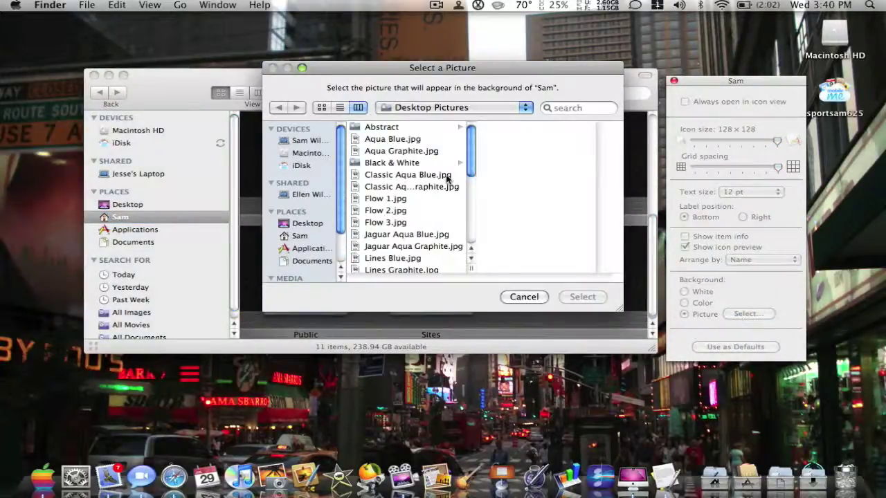
- Set the Sam folder background to TheaterShelves.png from Documents > Customizing > Shelves
{"action": "left_click", "coordinate": [301, 236]}
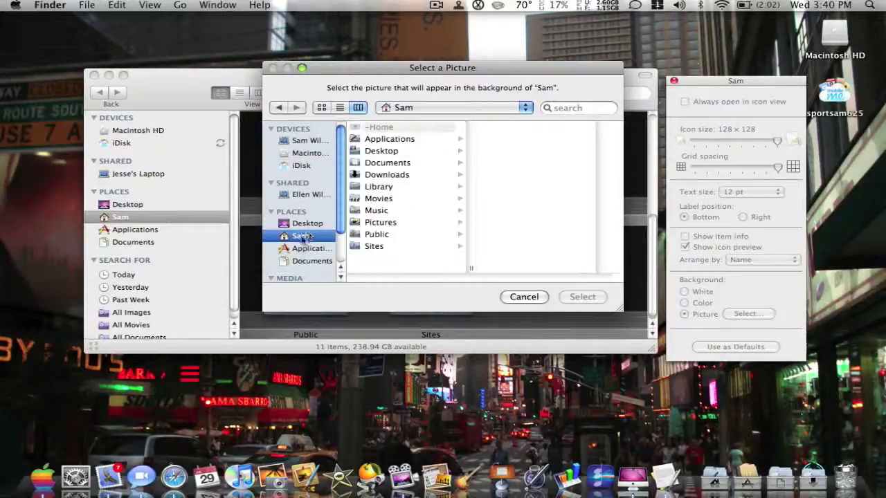
{"action": "left_click", "coordinate": [377, 164]}
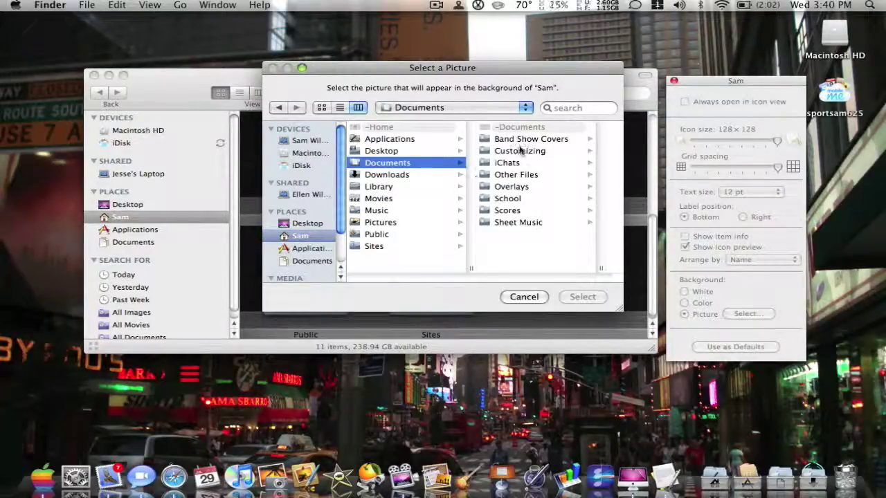
{"action": "left_click", "coordinate": [496, 154]}
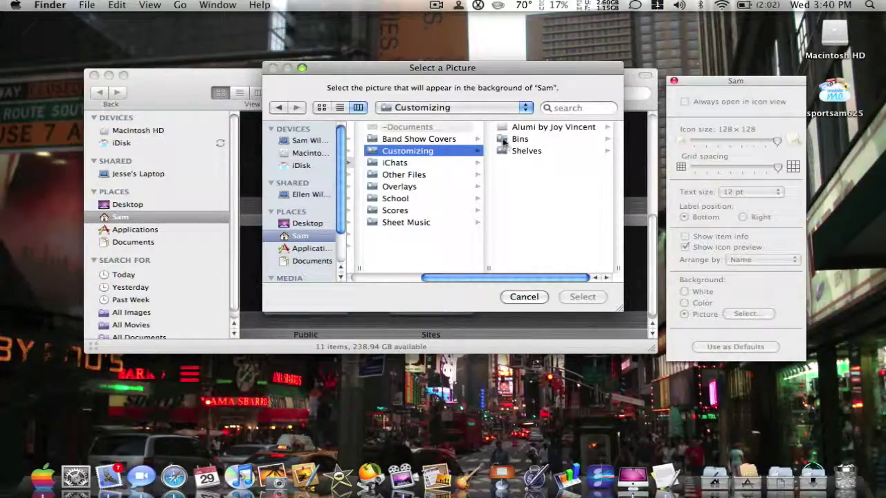
{"action": "left_click", "coordinate": [505, 150]}
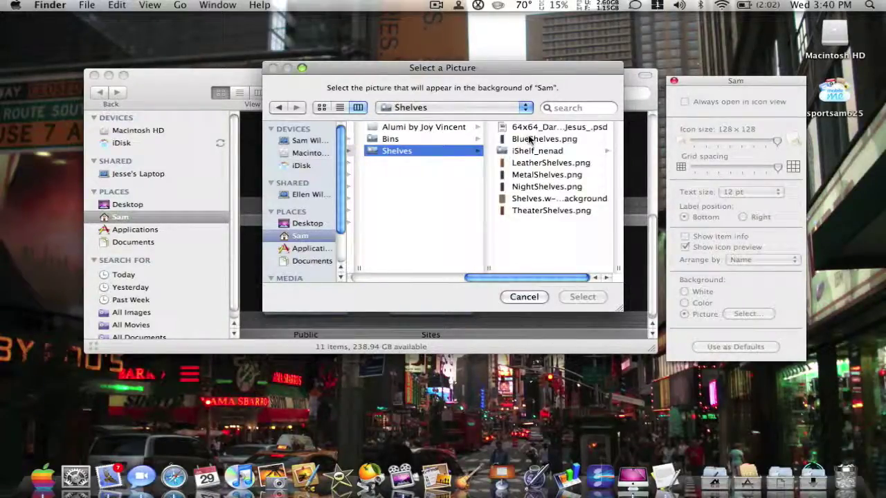
{"action": "left_click", "coordinate": [508, 210]}
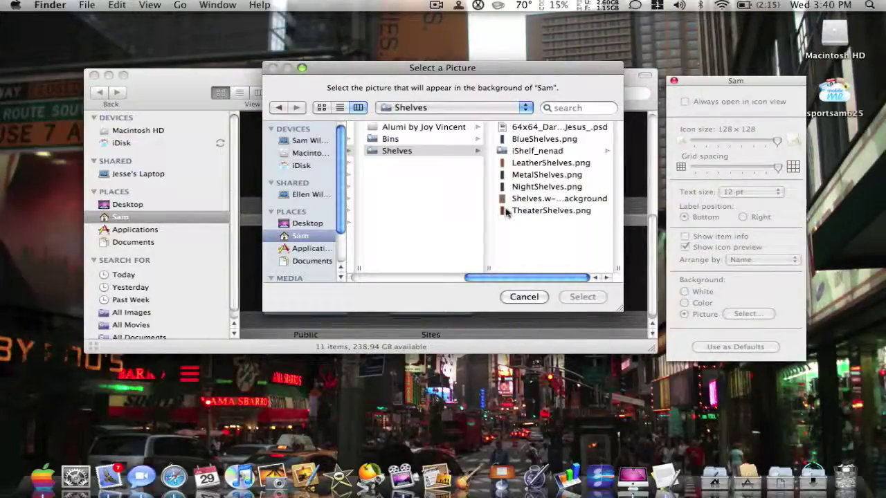
{"action": "left_click", "coordinate": [582, 297]}
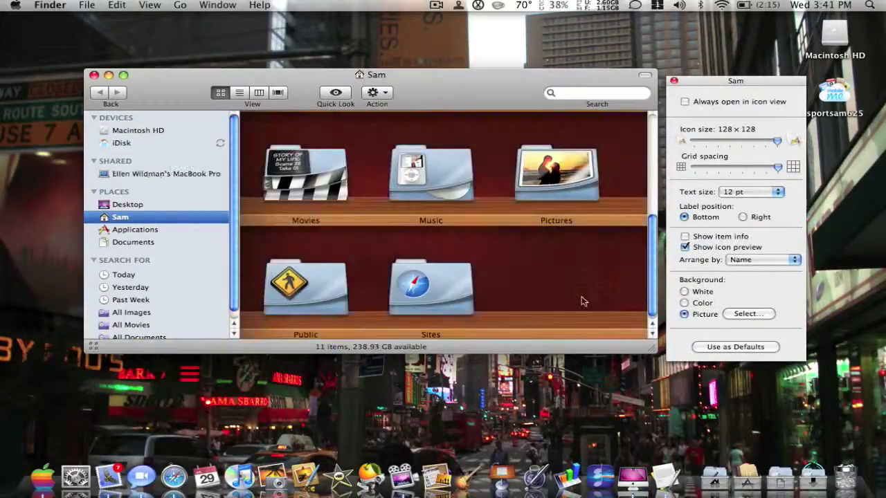
- Open the Documents folder in the Sam window
{"action": "scroll", "coordinate": [493, 261], "scroll_direction": "up", "scroll_amount": 3}
{"action": "scroll", "coordinate": [493, 260], "scroll_direction": "up", "scroll_amount": 2}
{"action": "scroll", "coordinate": [492, 260], "scroll_direction": "down", "scroll_amount": 3}
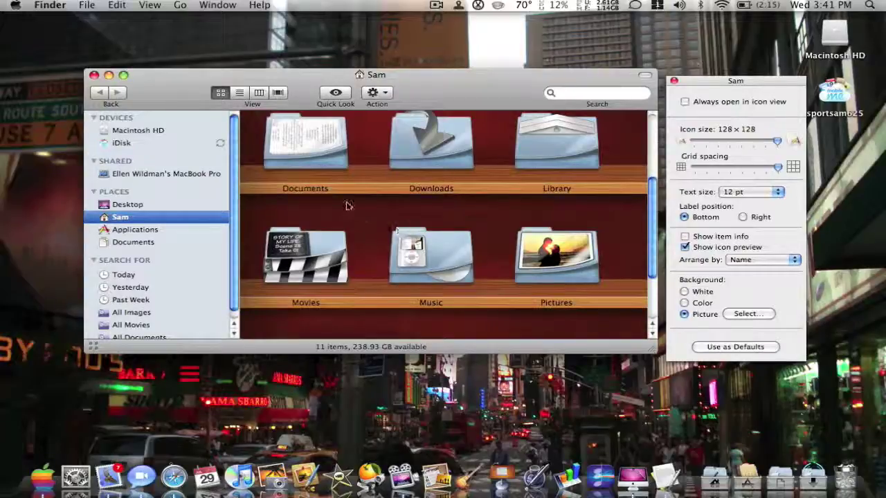
{"action": "double_click", "coordinate": [308, 182]}
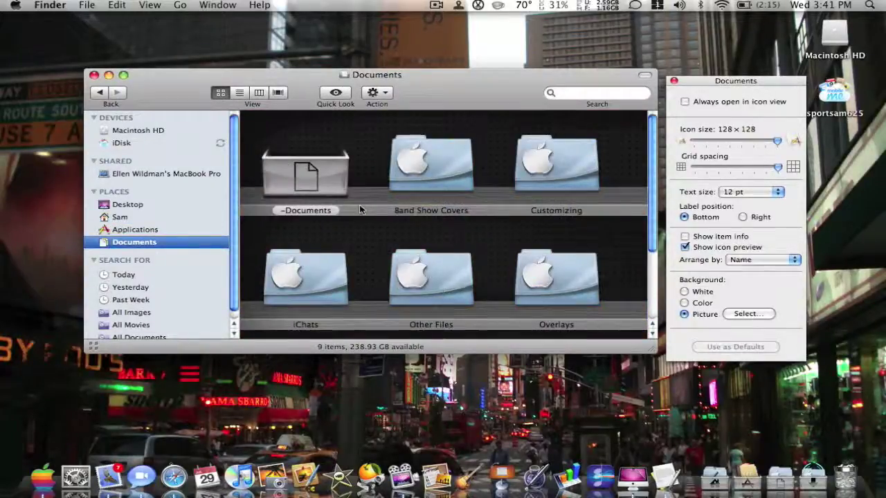
- Go into Customizing > Shelves by keyboard, peek into iShelf_nenad, and return to Shelves
{"action": "key", "text": "Right"}
{"action": "key", "text": "Right"}
{"action": "key", "text": "super+Down"}
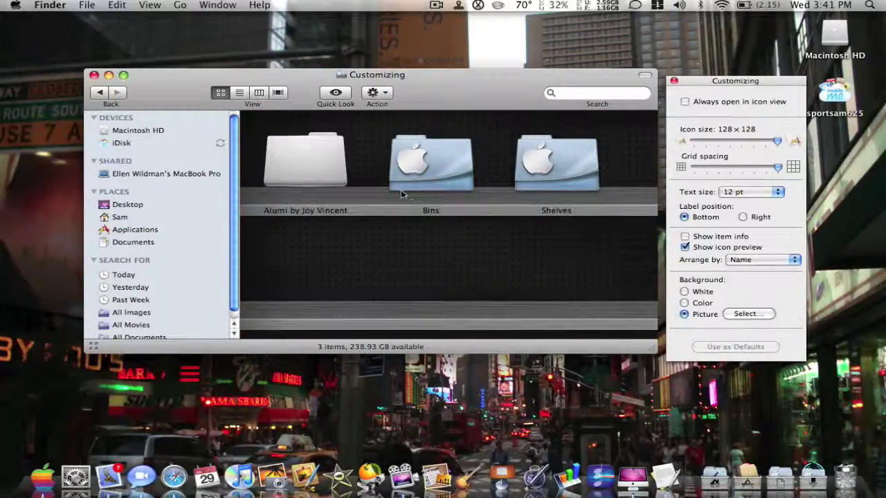
{"action": "key", "text": "s"}
{"action": "key", "text": "super+Down"}
{"action": "scroll", "coordinate": [543, 181], "scroll_direction": "down", "scroll_amount": 3}
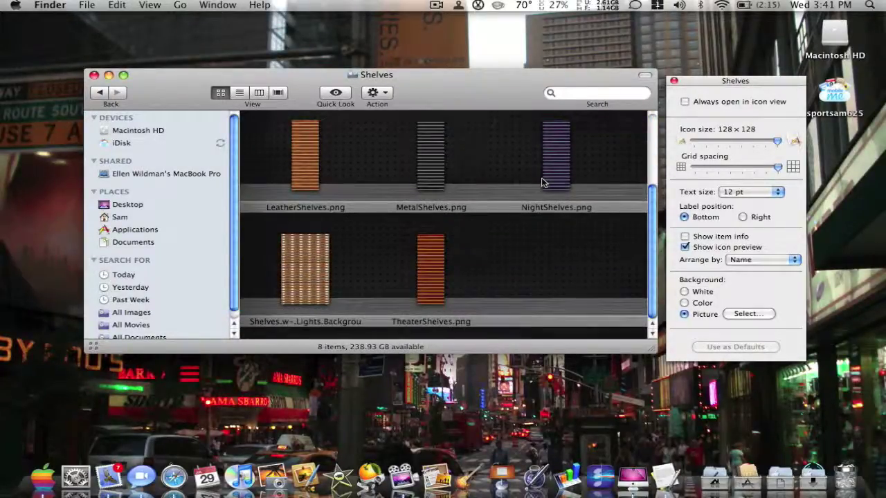
{"action": "scroll", "coordinate": [543, 180], "scroll_direction": "up", "scroll_amount": 3}
{"action": "double_click", "coordinate": [554, 181]}
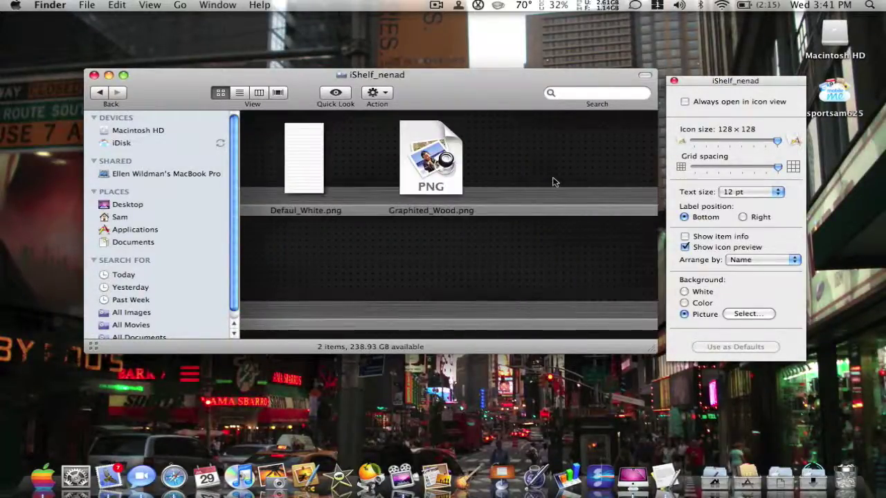
{"action": "left_click", "coordinate": [97, 94]}
{"action": "scroll", "coordinate": [294, 218], "scroll_direction": "down", "scroll_amount": 3}
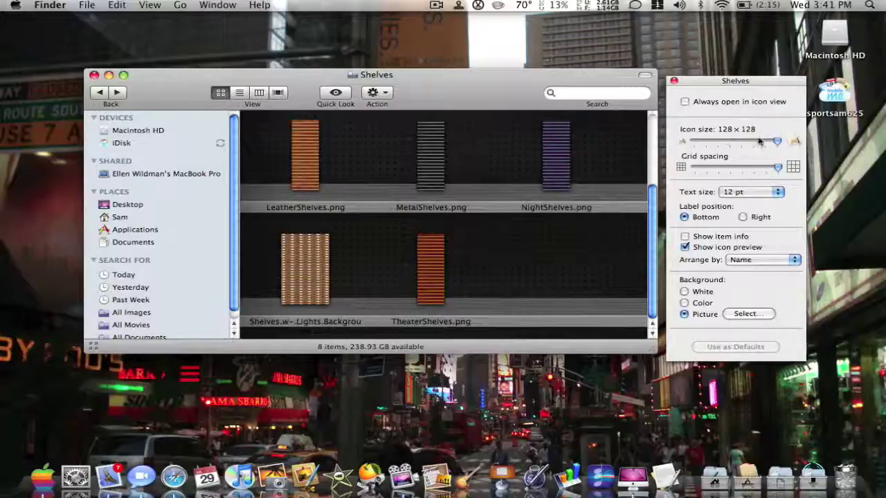
- Keep icons at 128 × 128, tighten grid spacing, and set the Shelves background to a picture
{"action": "left_click_drag", "start_coordinate": [779, 143], "coordinate": [795, 144]}
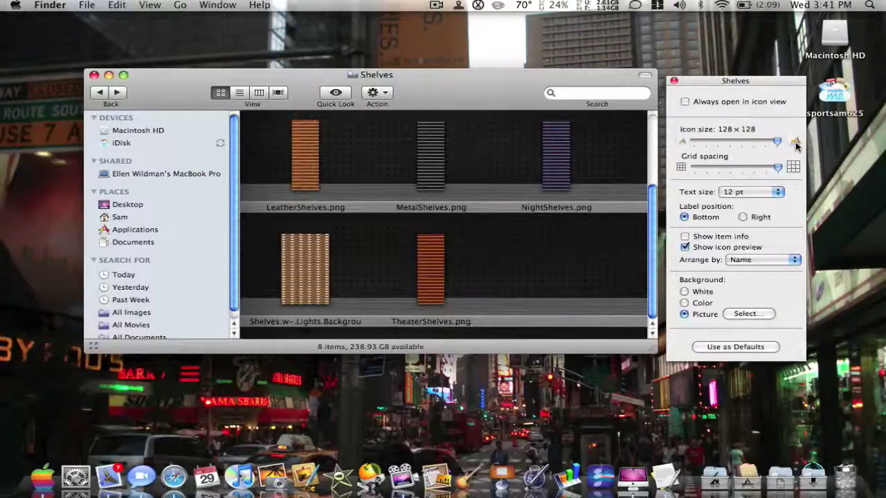
{"action": "left_click_drag", "start_coordinate": [777, 168], "coordinate": [817, 173]}
{"action": "left_click", "coordinate": [684, 315]}
{"action": "scroll", "coordinate": [463, 228], "scroll_direction": "up", "scroll_amount": 3}
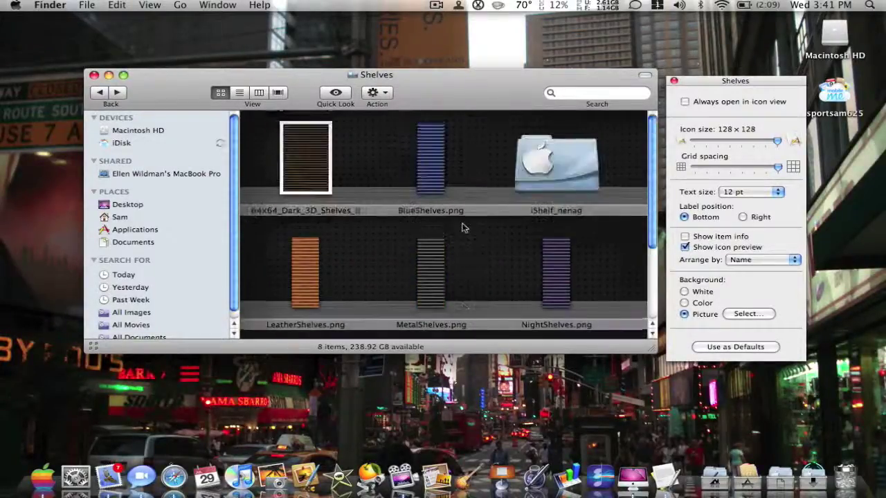
{"action": "scroll", "coordinate": [463, 229], "scroll_direction": "down", "scroll_amount": 3}
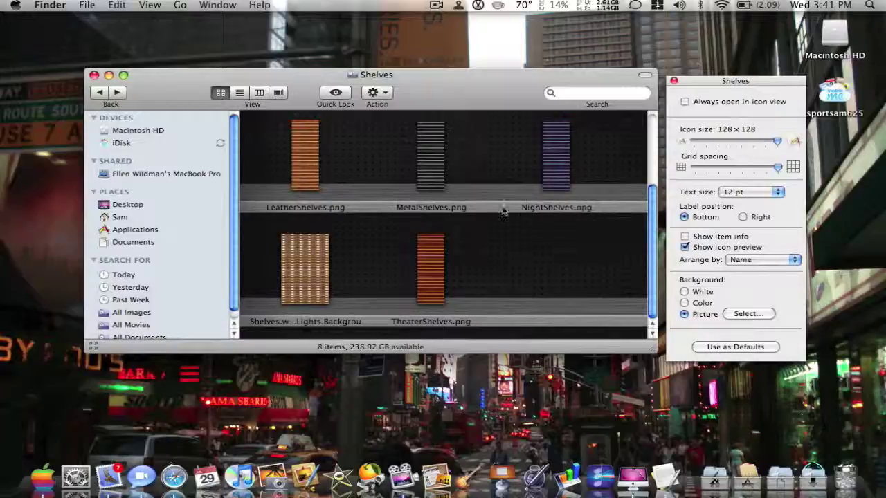
{"action": "scroll", "coordinate": [503, 211], "scroll_direction": "up", "scroll_amount": 3}
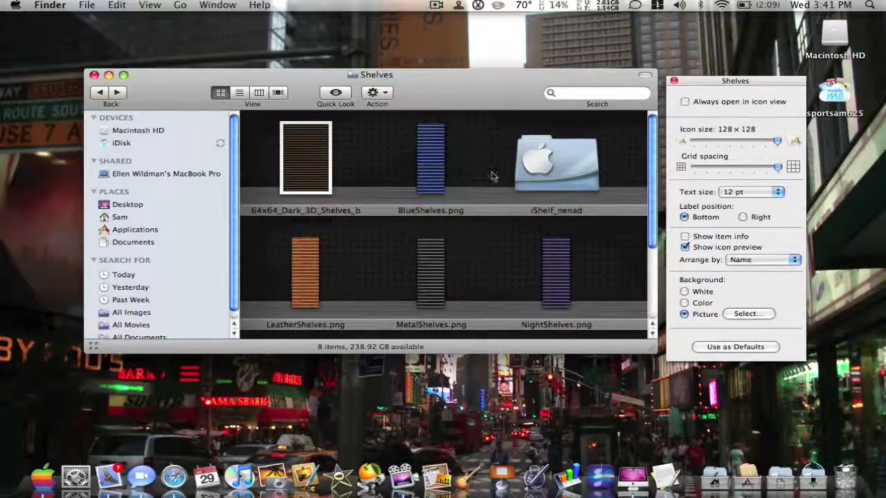
{"action": "left_click", "coordinate": [737, 314]}
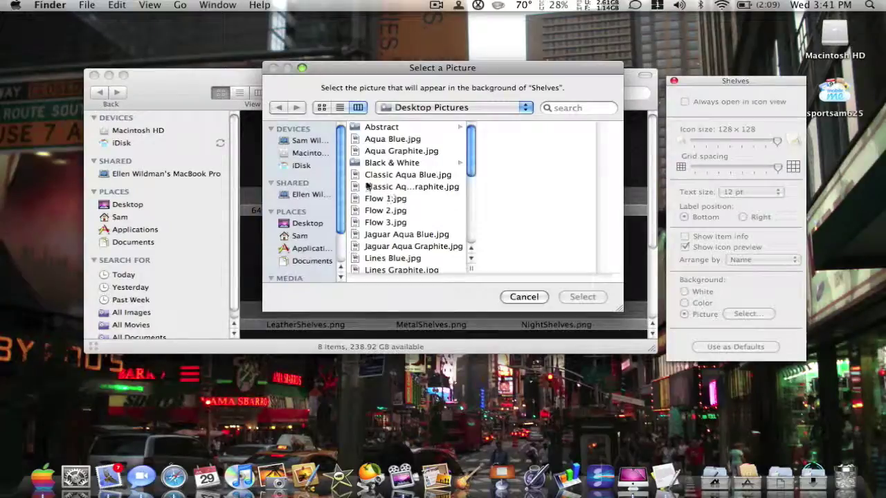
- Cancel the picture chooser and go back through Customizing and Documents to the home folder
{"action": "left_click", "coordinate": [512, 297]}
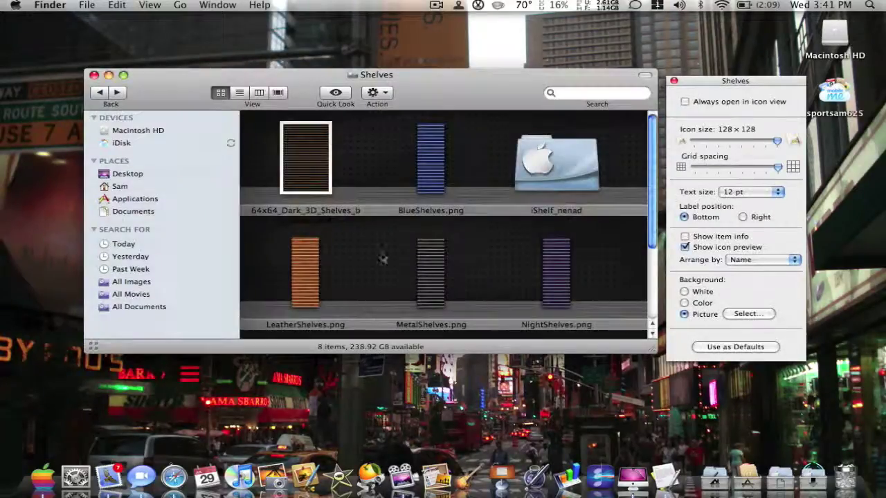
{"action": "left_click", "coordinate": [98, 93]}
{"action": "left_click", "coordinate": [98, 93]}
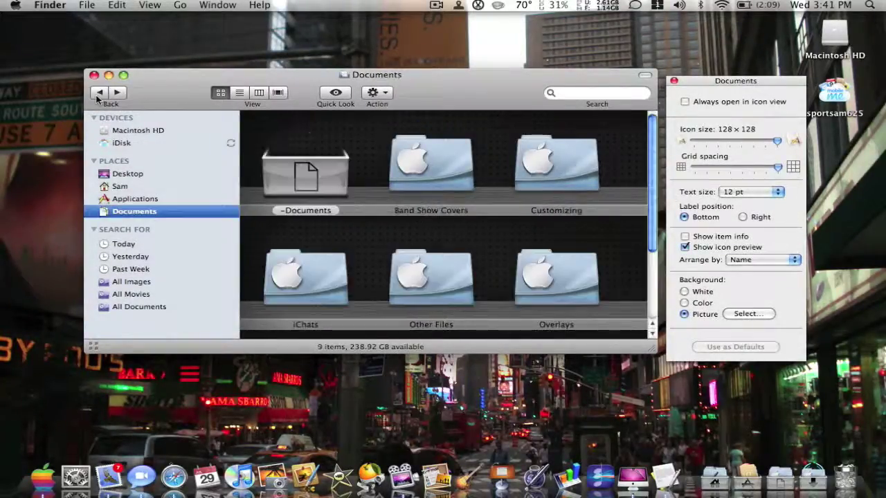
{"action": "left_click", "coordinate": [98, 95]}
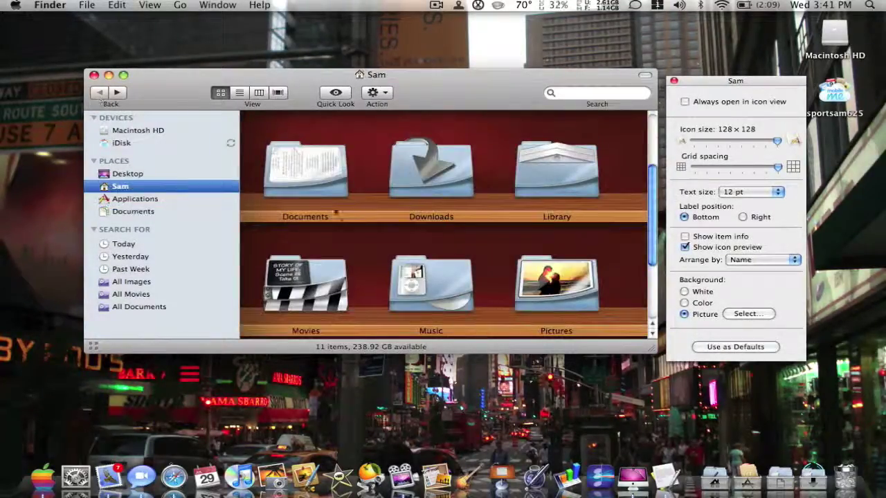
- Set the home folder background to MetalShelves.png from Documents > Customizing > Shelves
{"action": "left_click", "coordinate": [746, 315]}
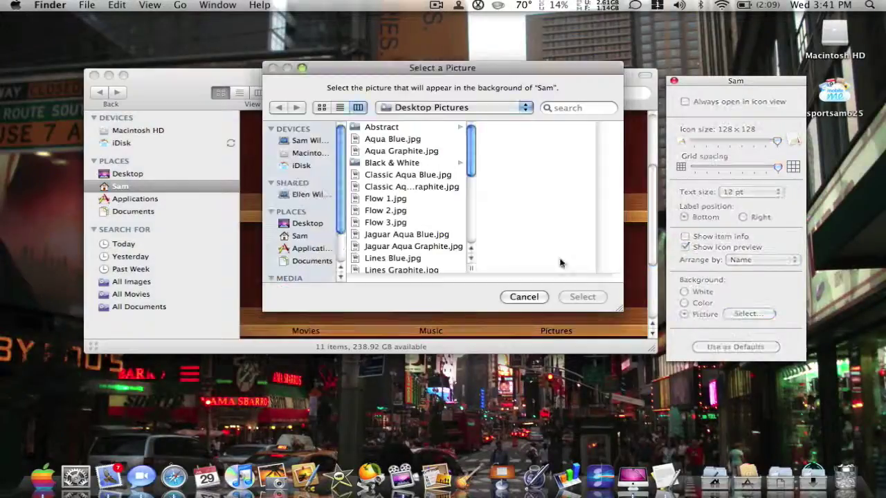
{"action": "left_click", "coordinate": [291, 225]}
{"action": "left_click", "coordinate": [294, 236]}
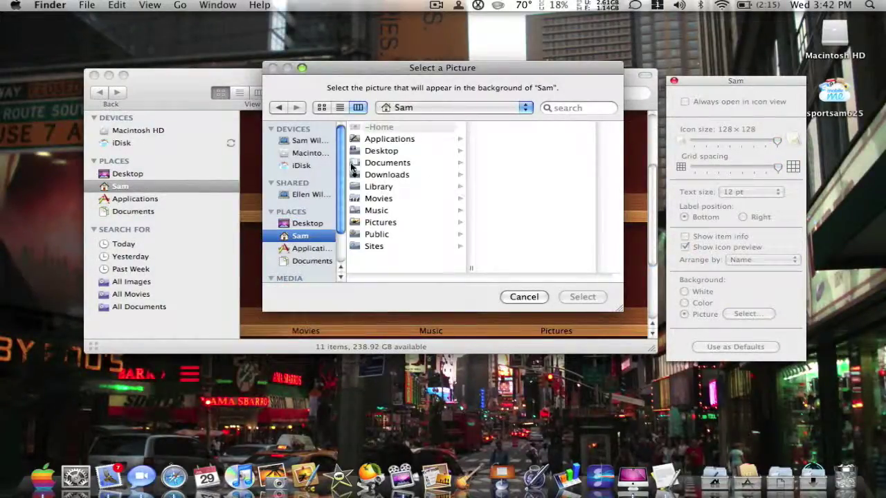
{"action": "left_click", "coordinate": [384, 163]}
{"action": "left_click", "coordinate": [512, 153]}
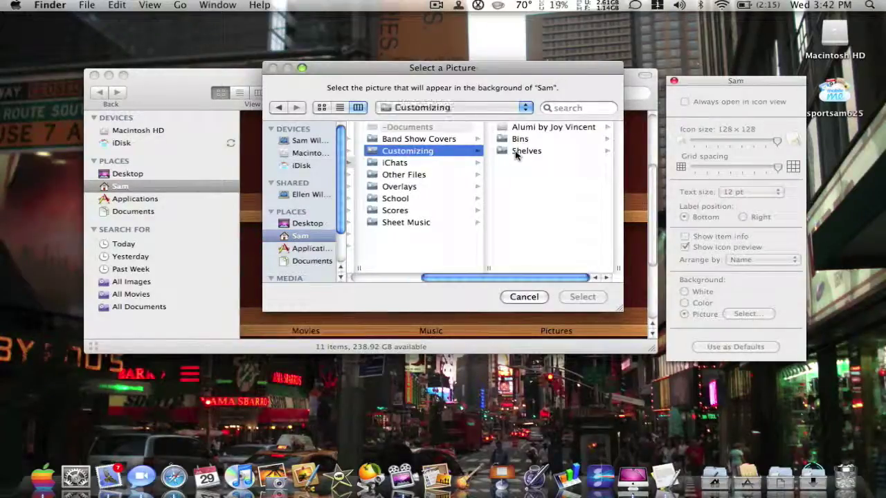
{"action": "left_click", "coordinate": [516, 152]}
{"action": "left_click", "coordinate": [538, 175]}
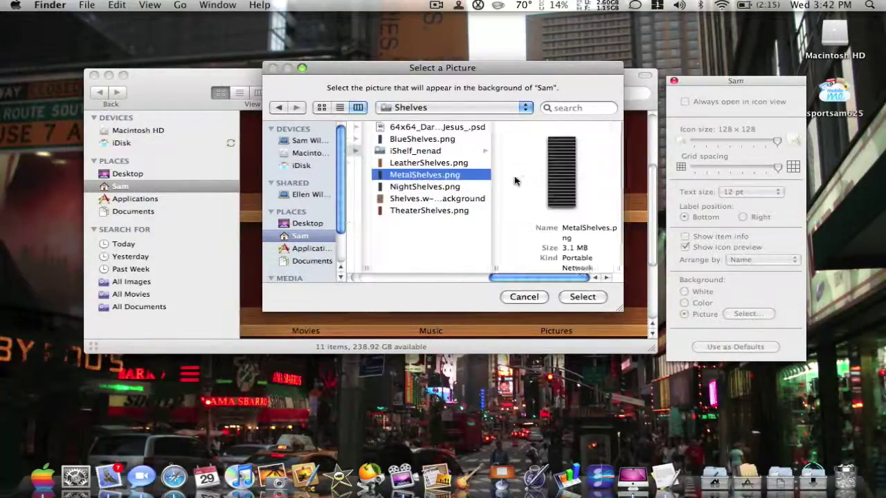
{"action": "left_click", "coordinate": [582, 296]}
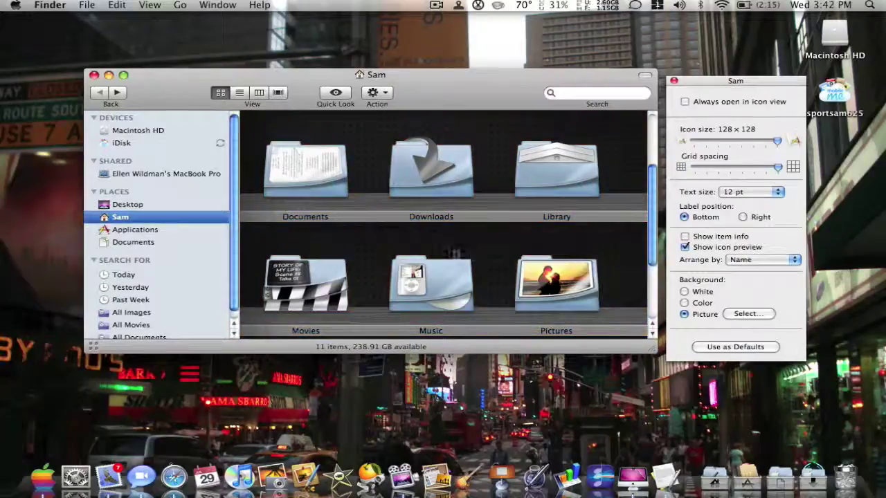
- Close View Options and check the metal shelves background on Desktop, Applications, Documents and home
{"action": "scroll", "coordinate": [358, 223], "scroll_direction": "up", "scroll_amount": 3}
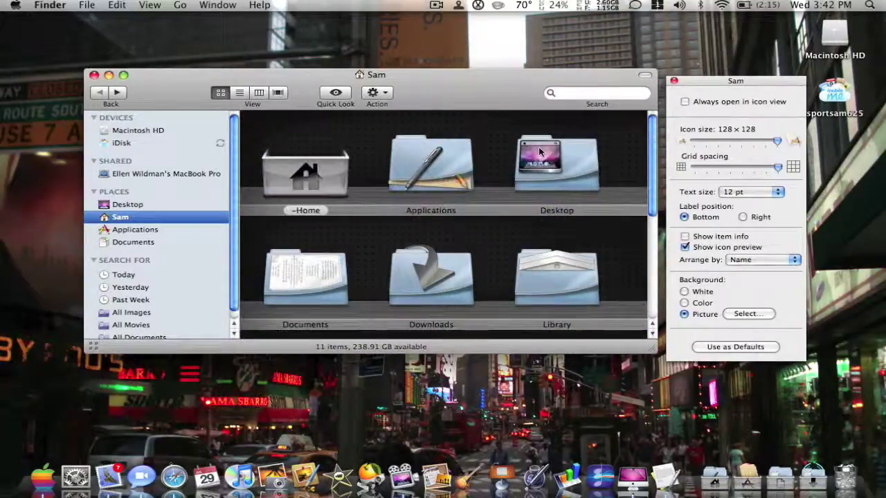
{"action": "left_click", "coordinate": [673, 80]}
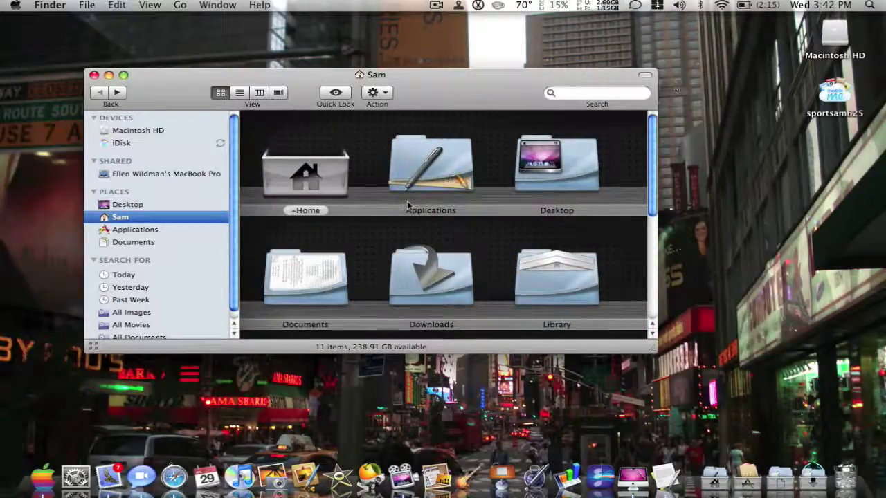
{"action": "left_click", "coordinate": [106, 204]}
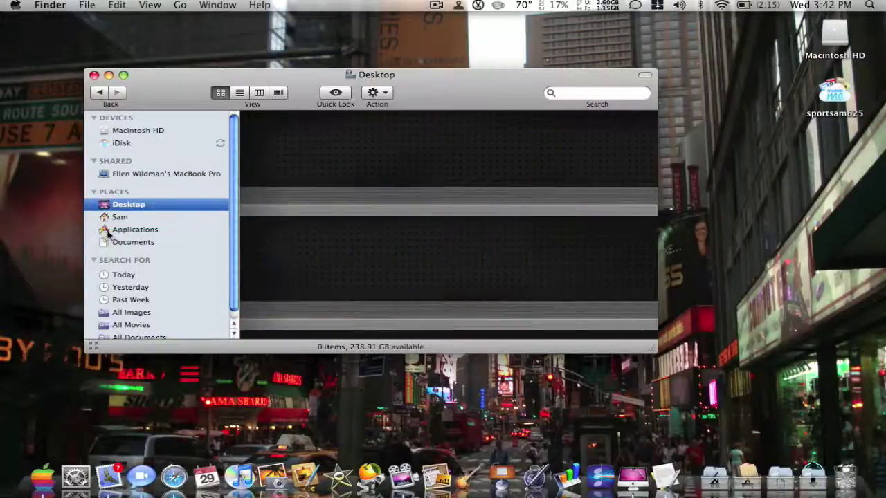
{"action": "left_click", "coordinate": [111, 229]}
{"action": "left_click", "coordinate": [111, 242]}
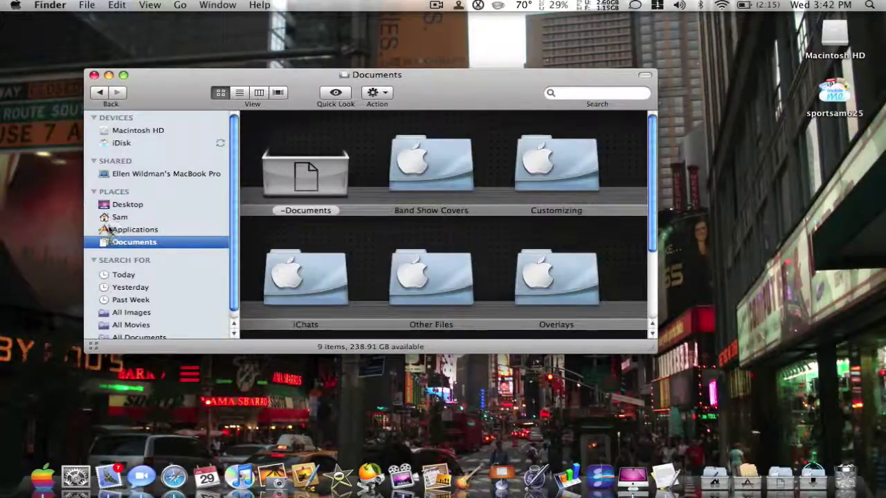
{"action": "left_click", "coordinate": [110, 218]}
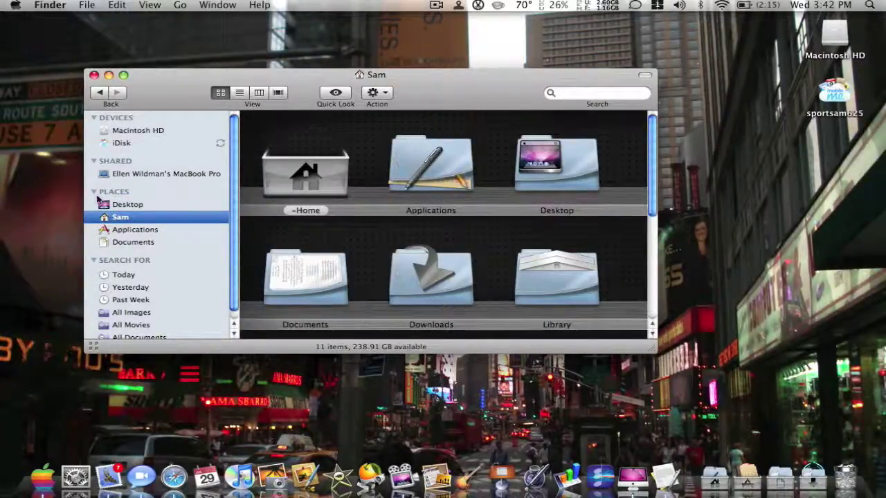
- Close the Sam home folder window
{"action": "left_click", "coordinate": [94, 75]}
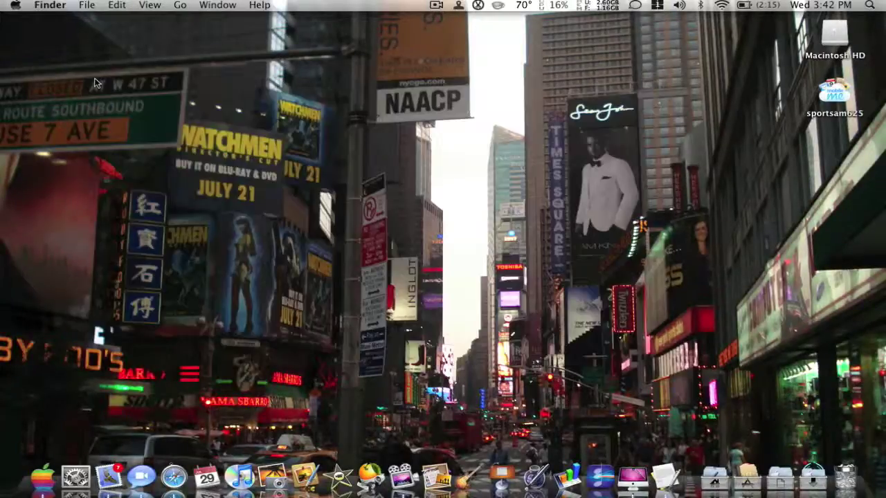